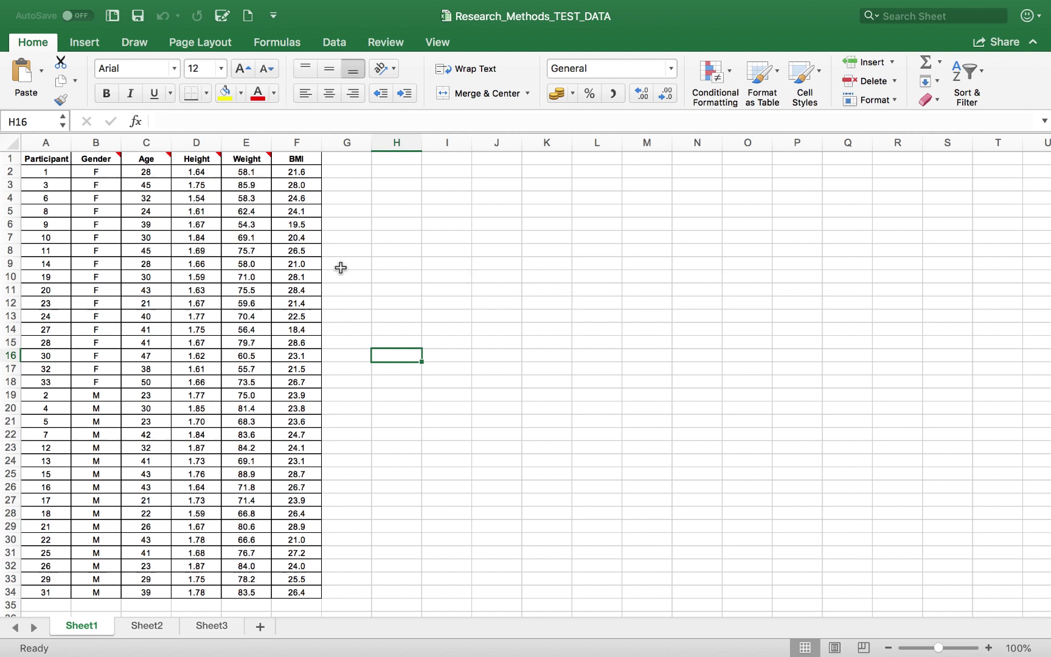
Highlight the header row A1:F1, then the first participant's row A2:F2.
left_click(63, 159)
left_click_drag(64, 159, 306, 161)
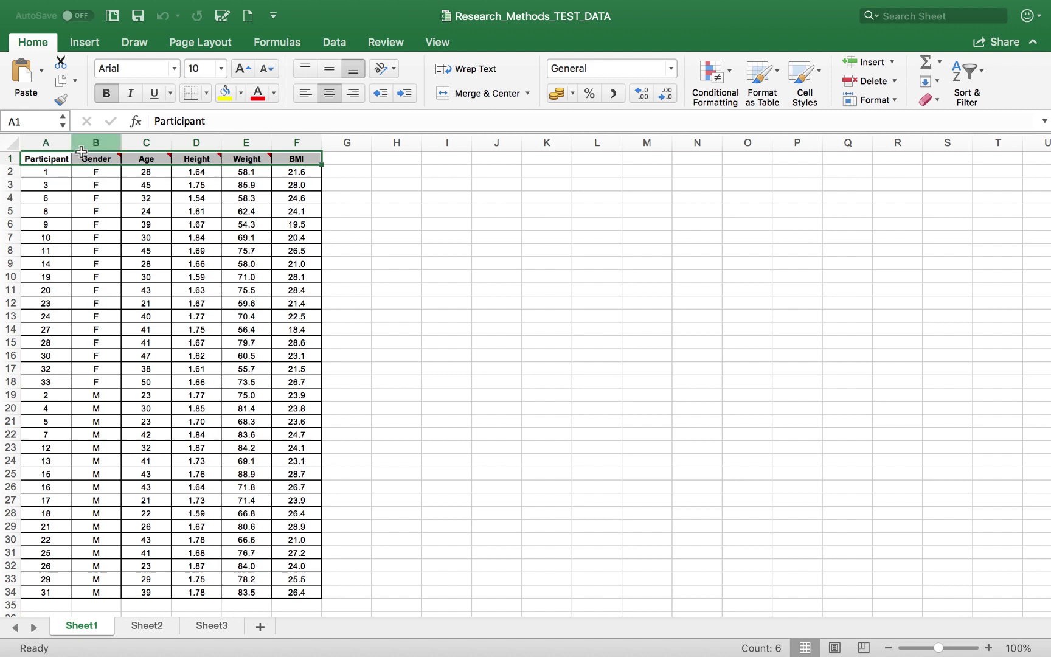
left_click(423, 212)
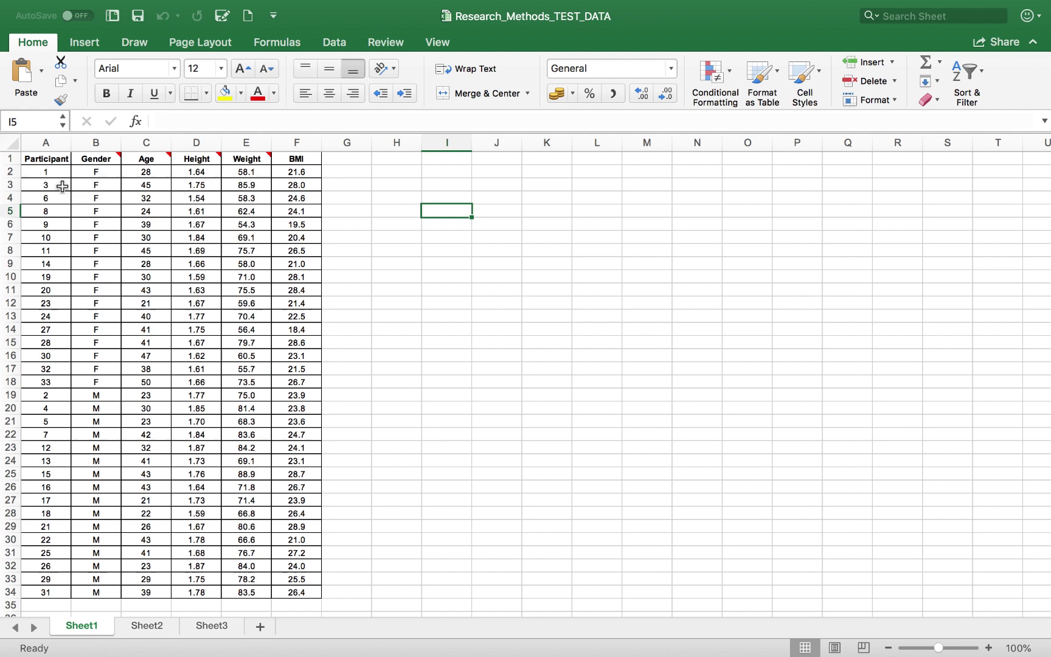
left_click_drag(50, 172, 303, 171)
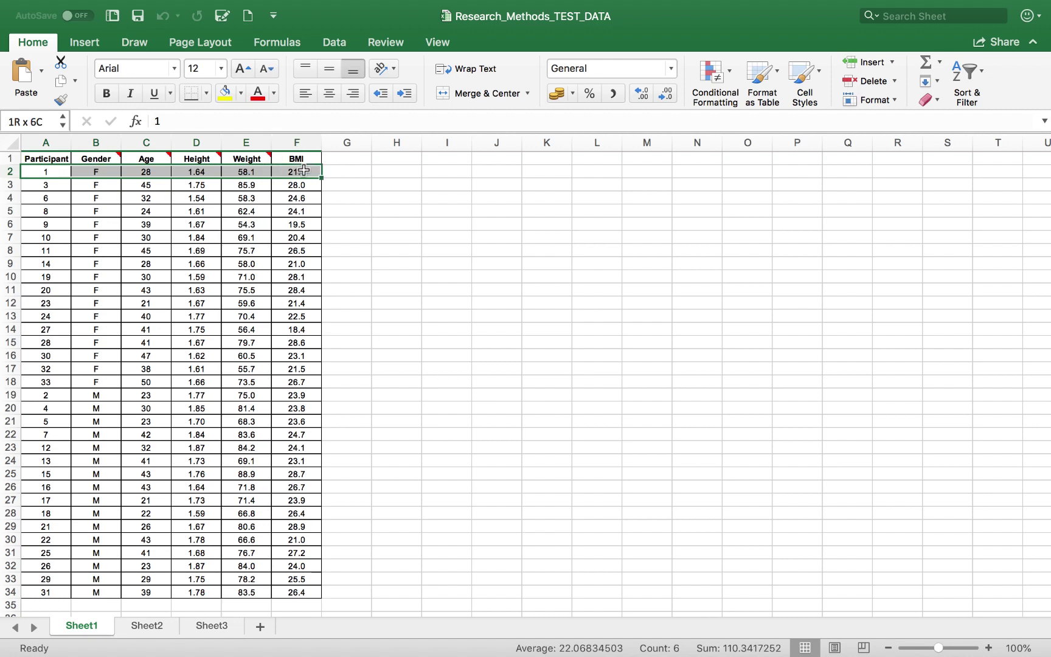
left_click(364, 275)
left_click_drag(47, 172, 170, 177)
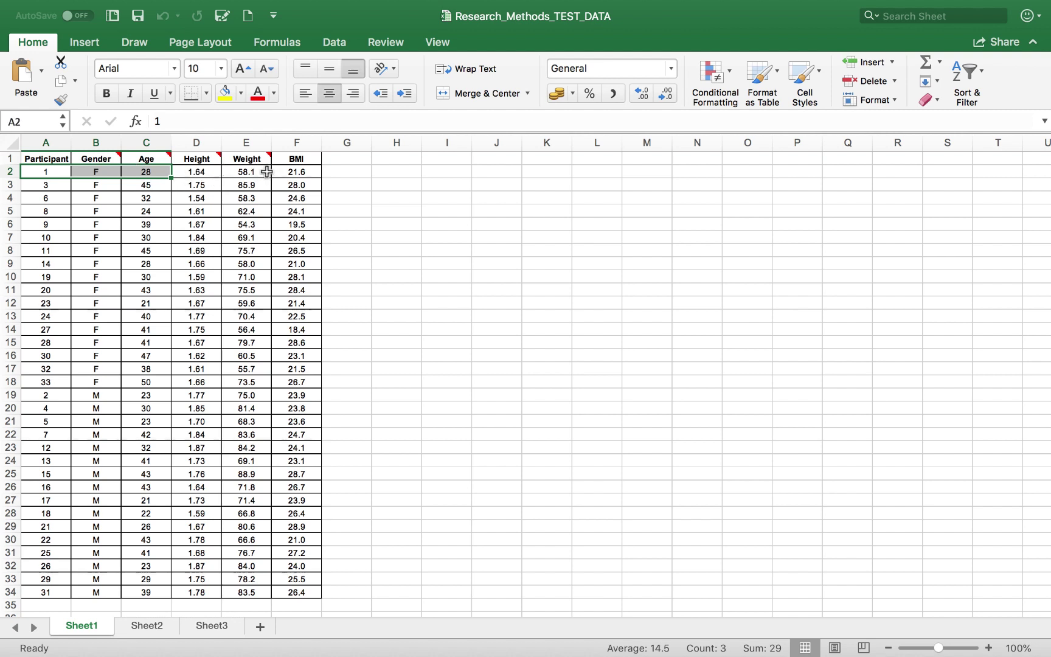
left_click(340, 181)
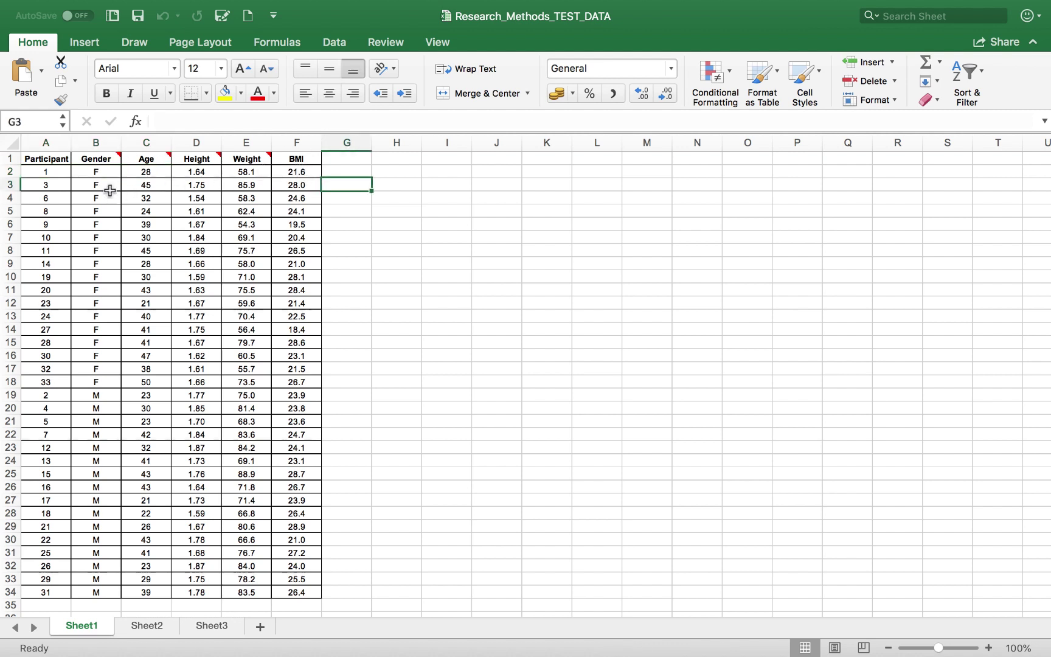
Select all participant data A2:F34, clear the selection, and close the Research_Methods_TEST_DATA workbook.
left_click(64, 174)
left_click_drag(64, 173, 282, 591)
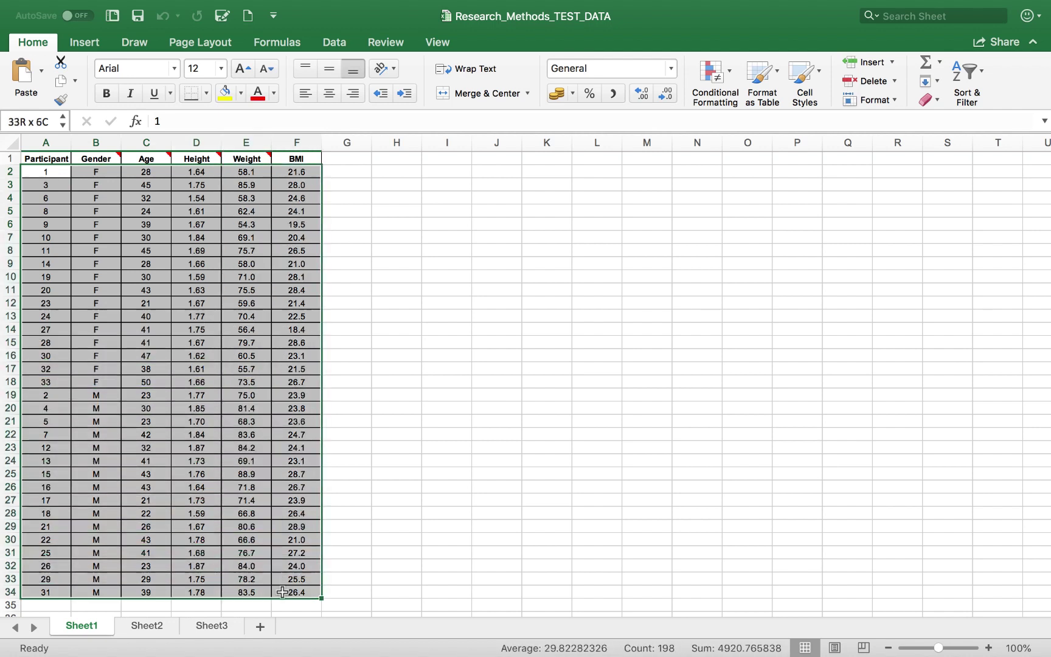
left_click(459, 382)
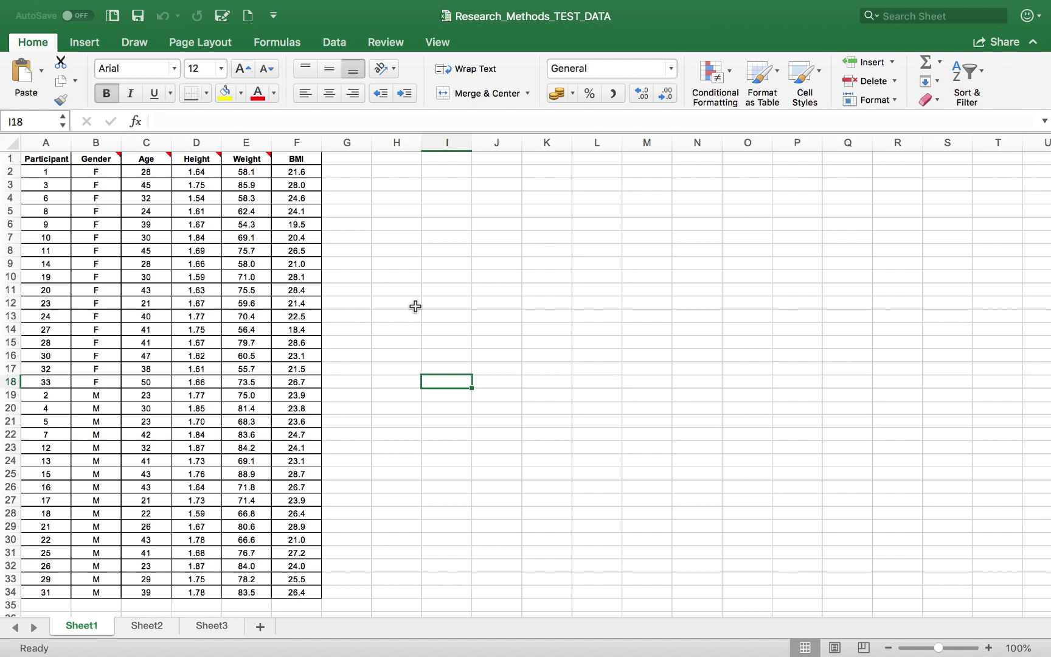
scroll(355, 331, "down", 1)
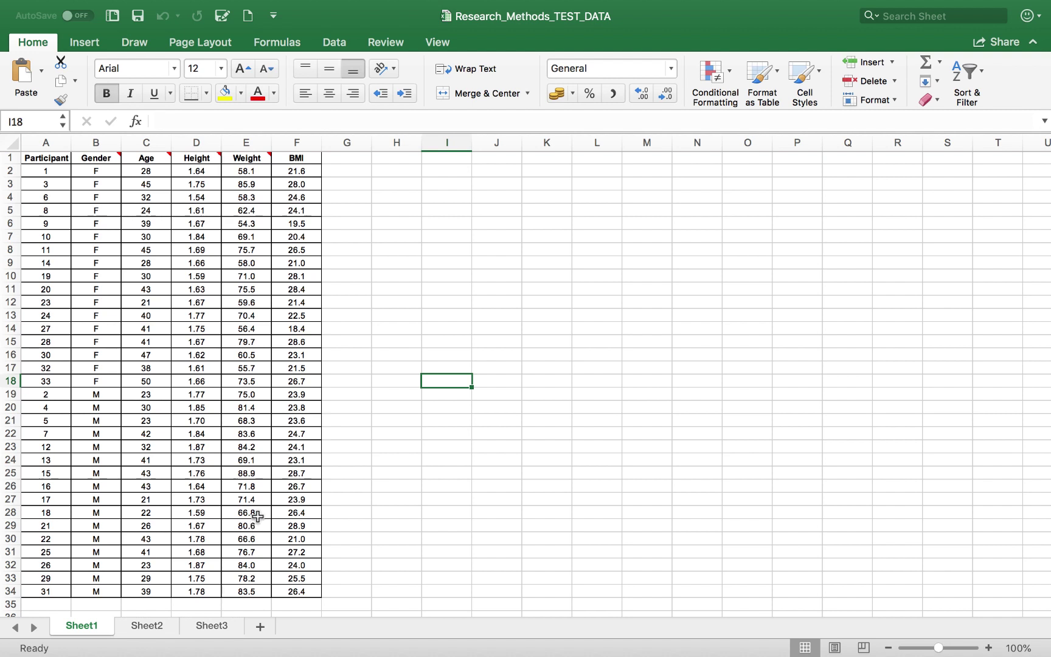
left_click(395, 257)
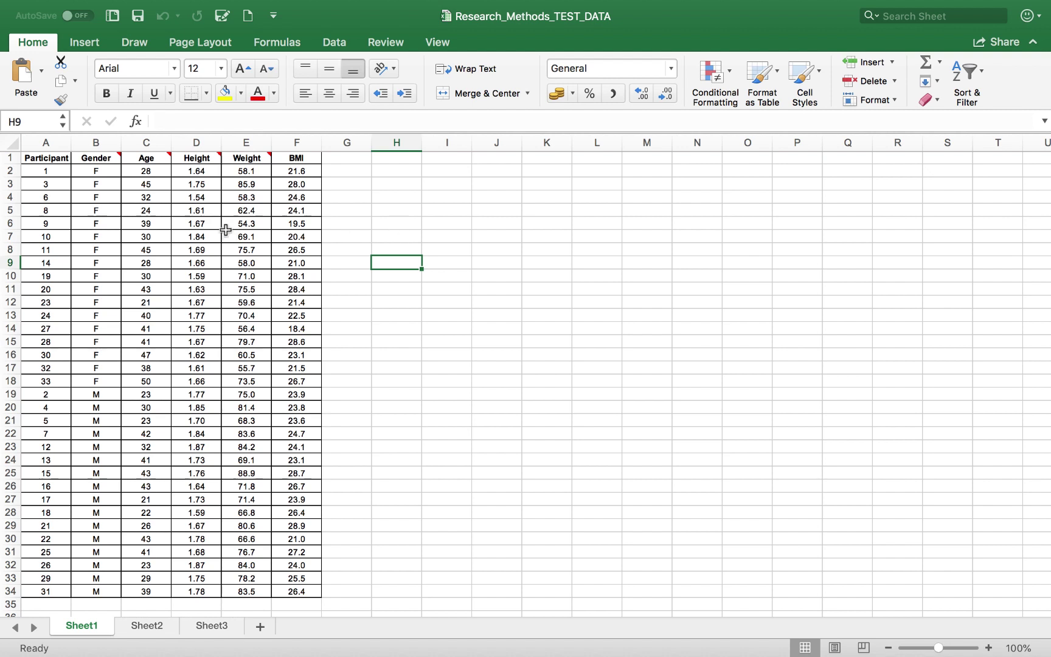
mouse_move(95, 2)
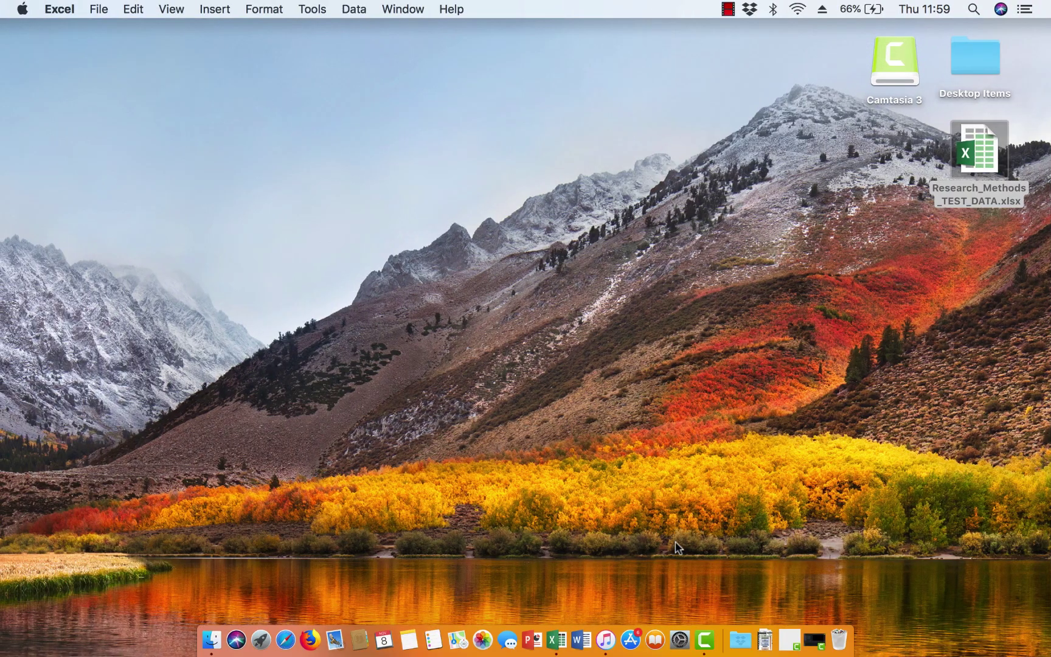
Quit Excel from the Dock and launch SPSS Statistics from Launchpad.
right_click(560, 626)
left_click(575, 566)
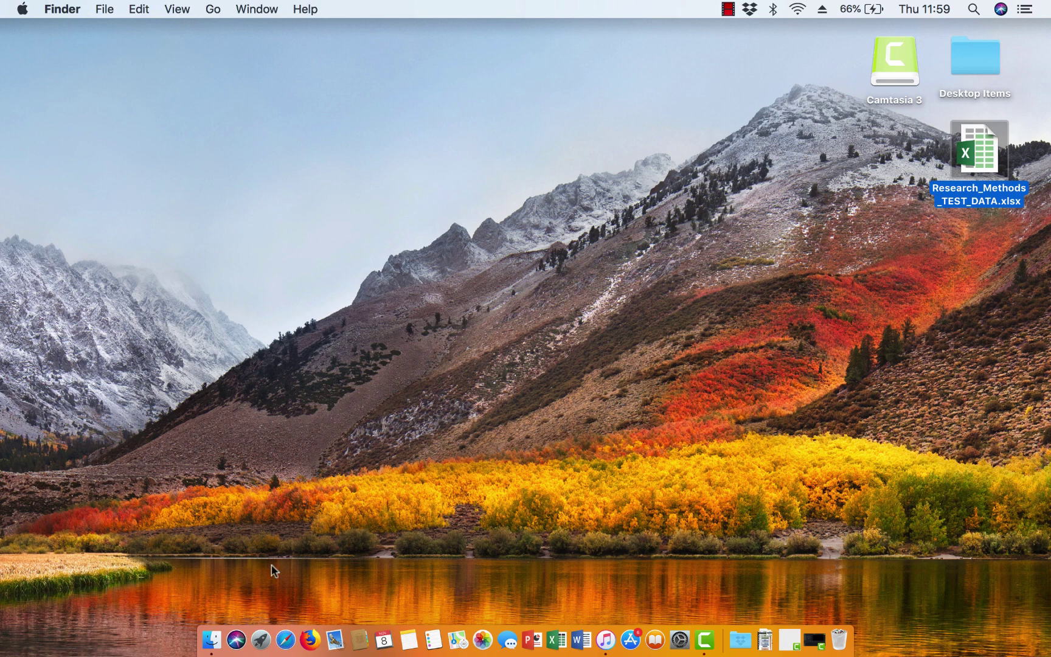
left_click(262, 640)
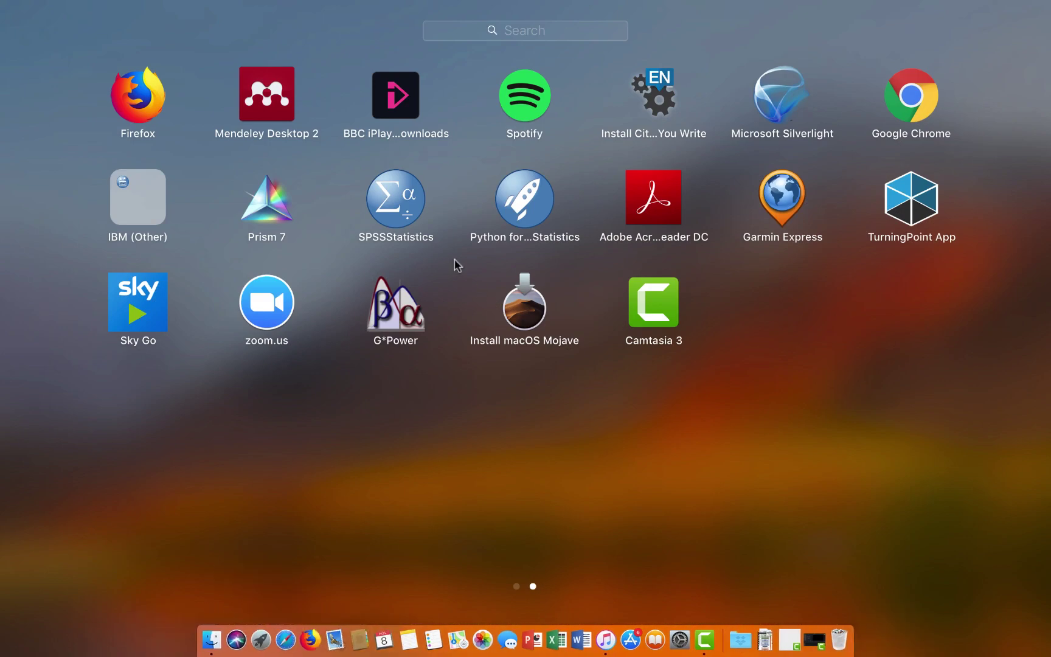
left_click(391, 200)
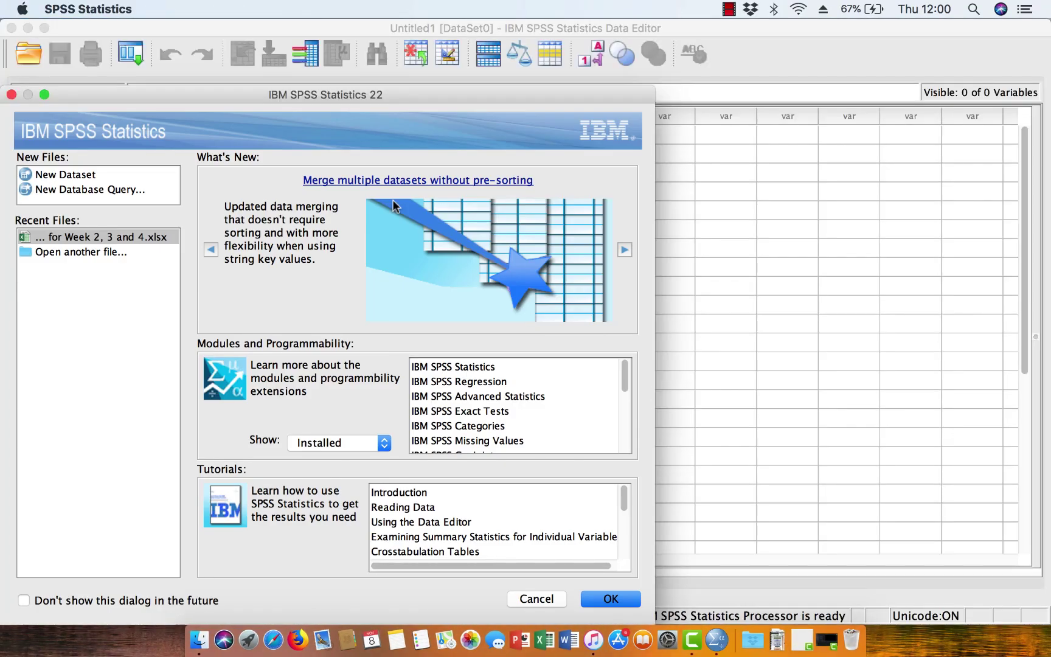
Choose 'Open another file...' in the SPSS welcome dialog to get the Open dialog.
mouse_move(309, 98)
left_mouse_down()
mouse_move(338, 75)
mouse_move(310, 67)
mouse_move(312, 90)
left_mouse_up()
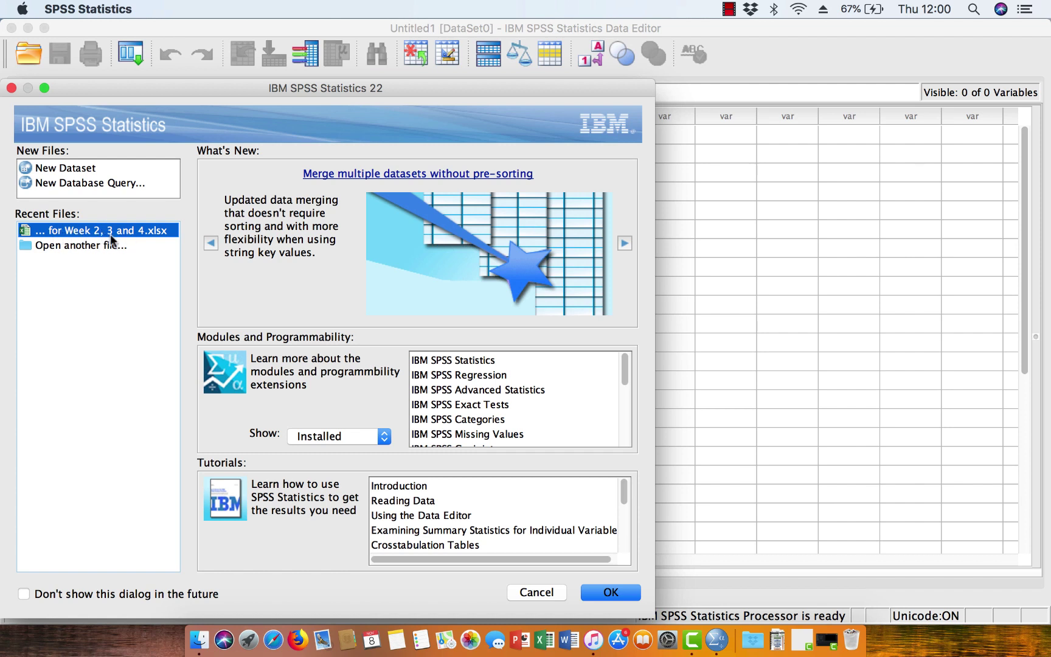
left_click(67, 246)
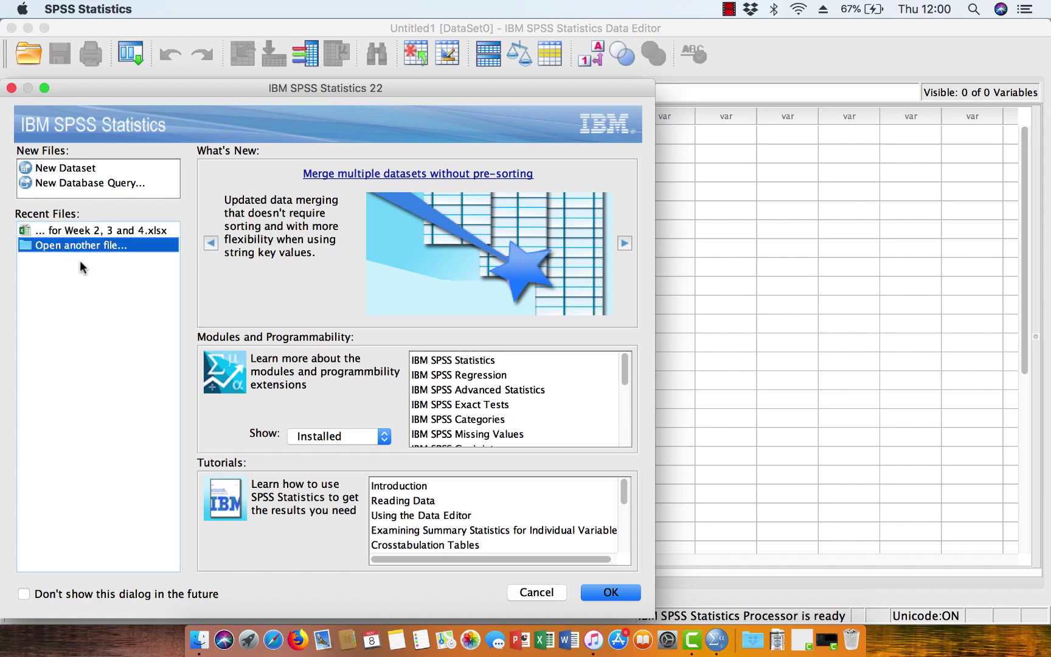
key("Return")
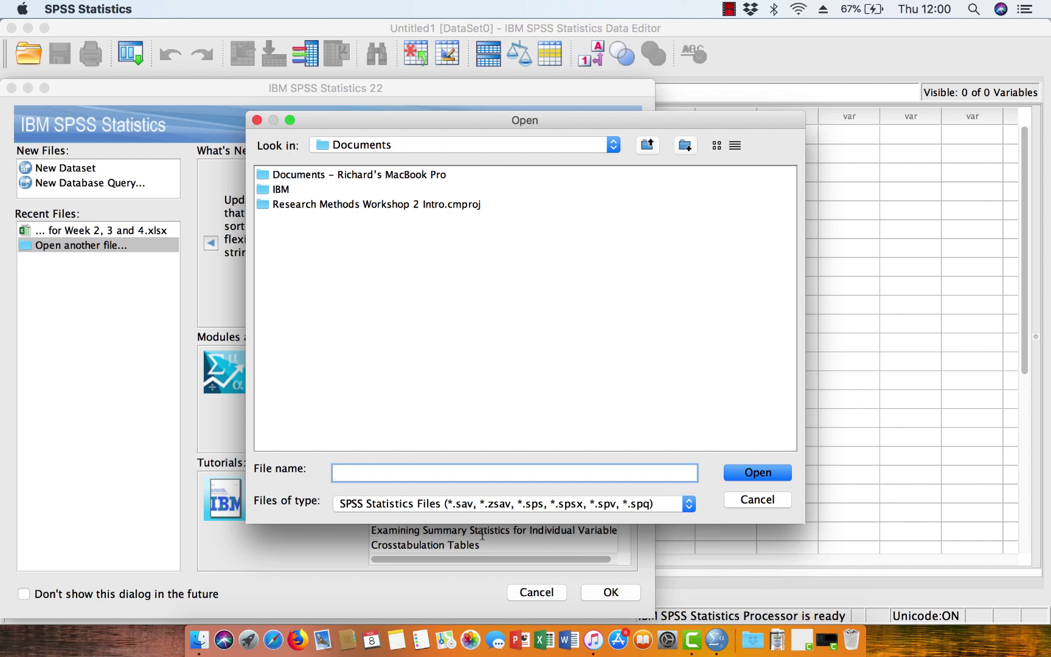
Open Research_Methods_TEST_DATA.xlsx from the Desktop with Files of type set to Excel.
left_click(689, 503)
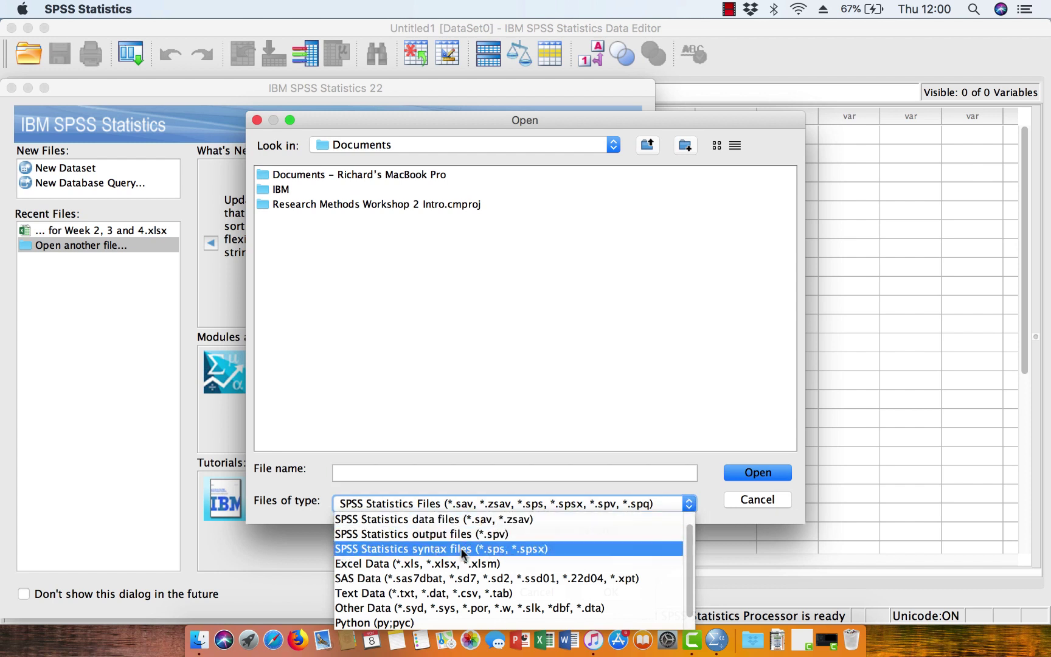
scroll(454, 556, "down", 1)
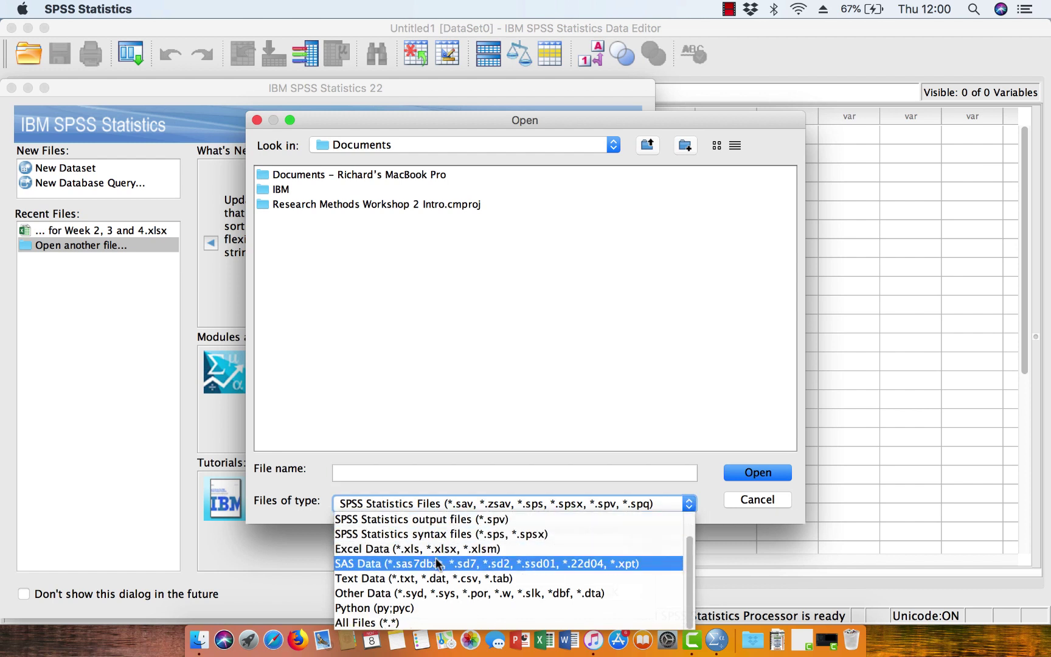
scroll(436, 563, "up", 2)
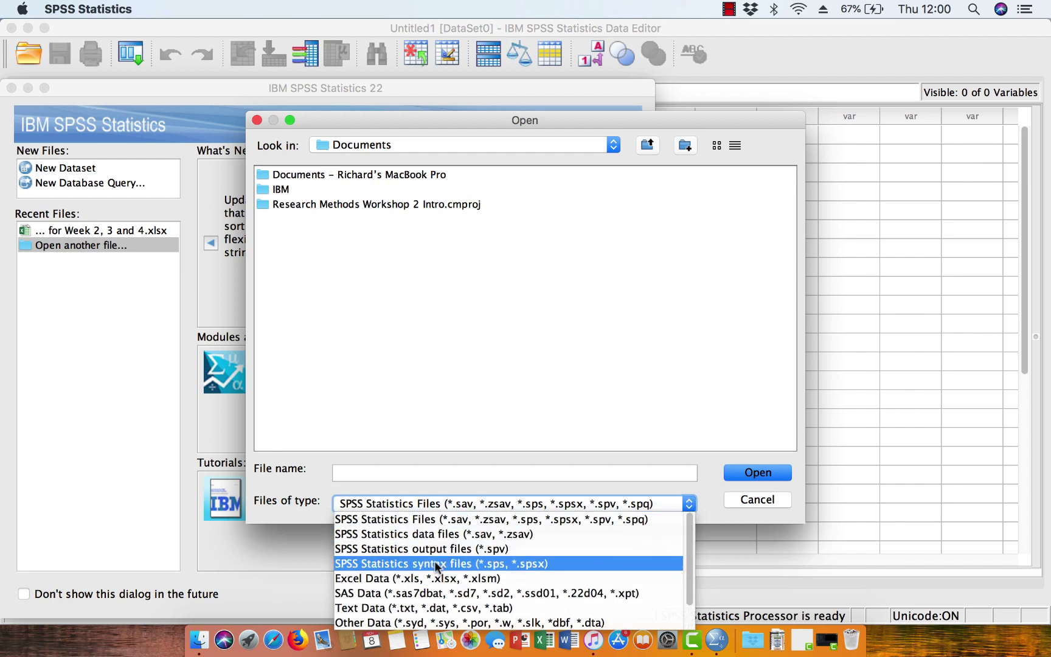
left_click(364, 579)
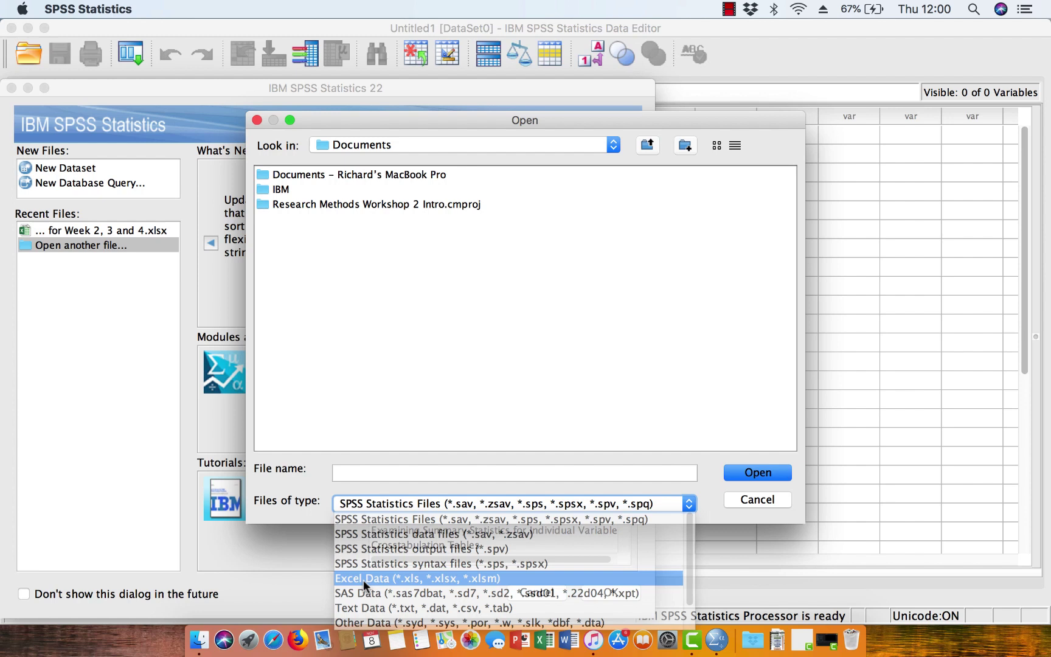
left_click(470, 143)
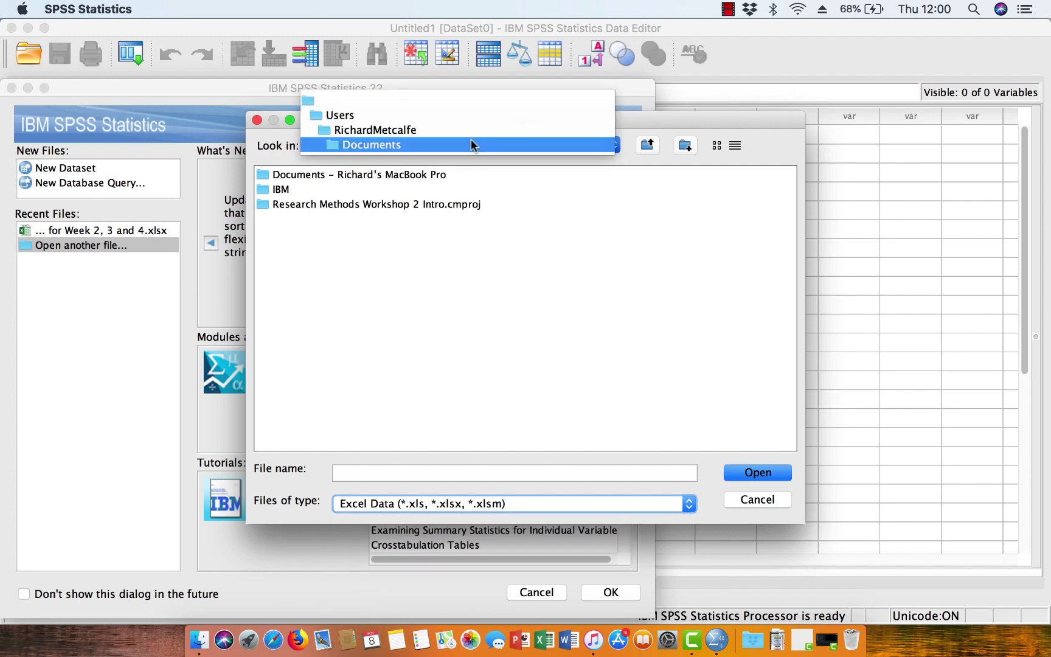
left_click(385, 129)
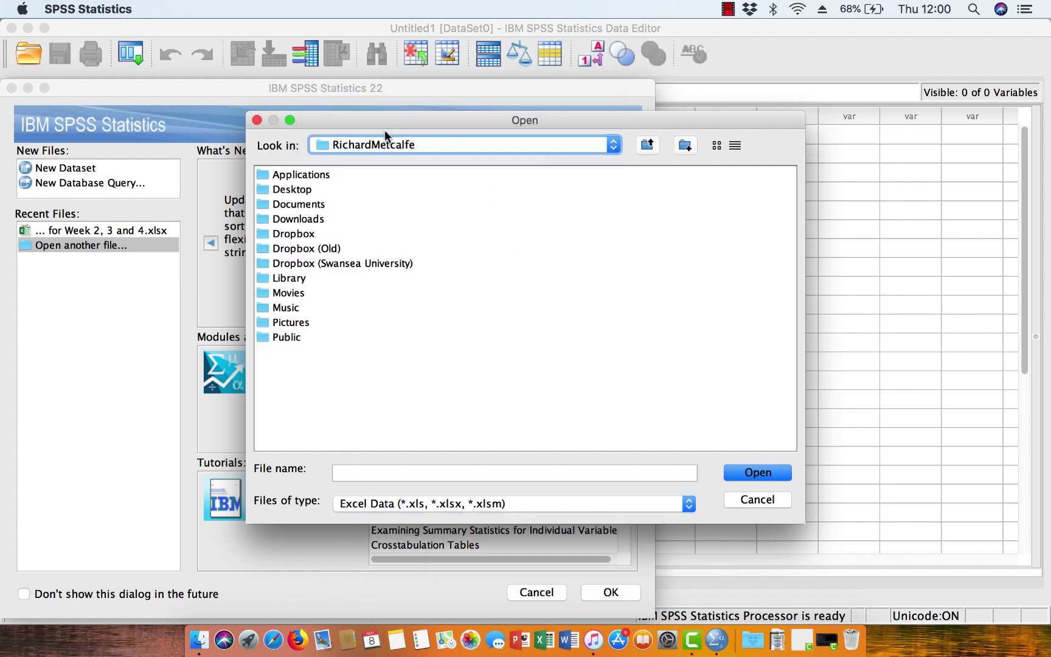
double_click(279, 189)
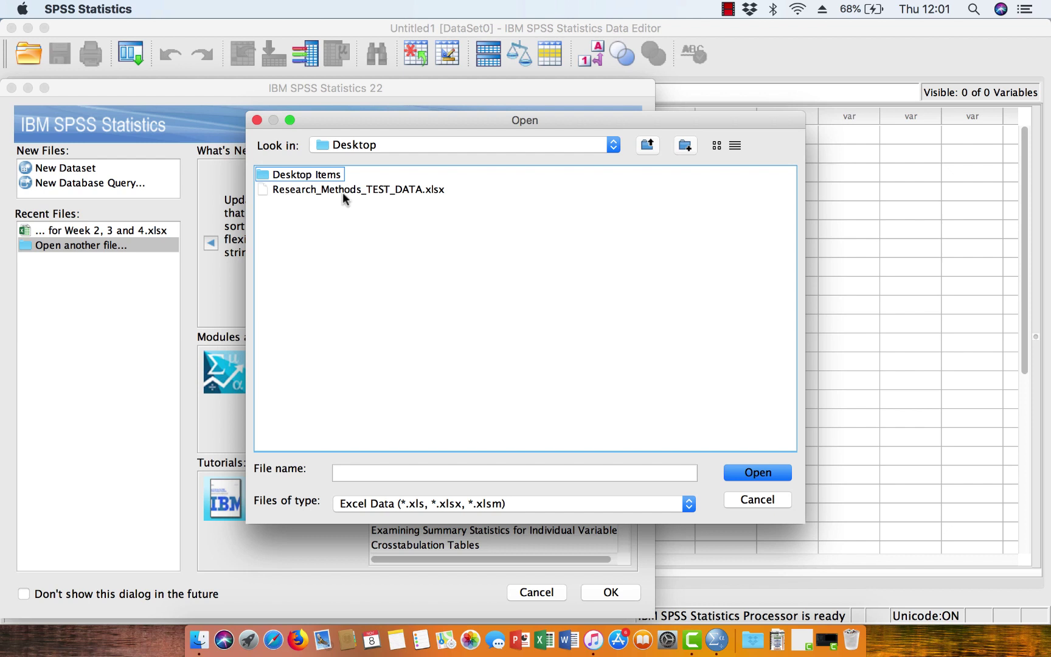
double_click(305, 189)
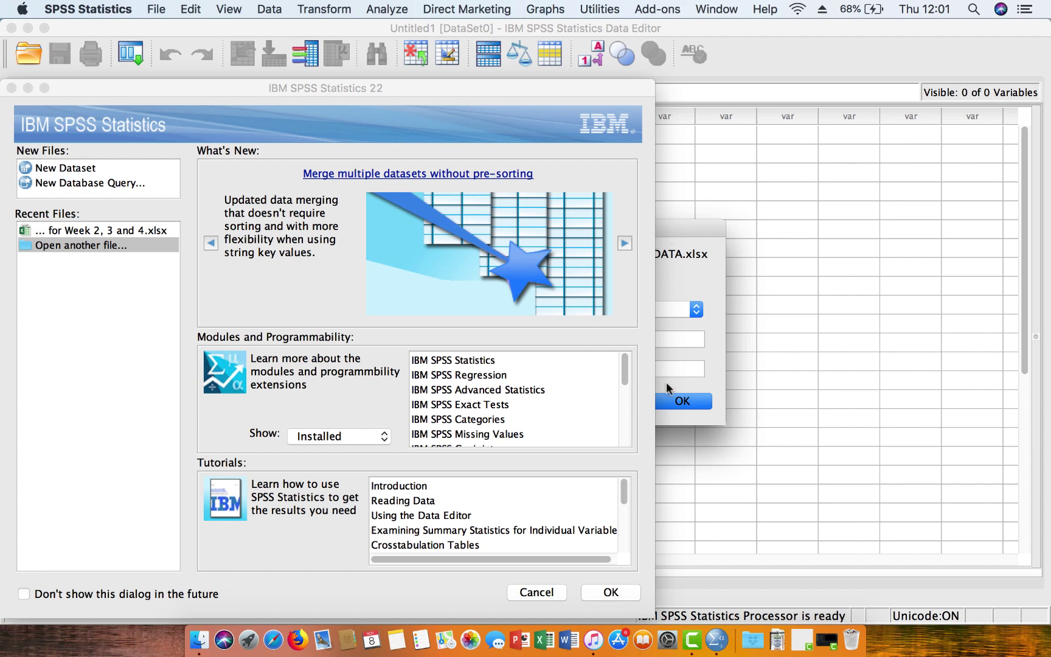
Accept the Excel import with variable names read from the first row.
left_click_drag(504, 89, 683, 467)
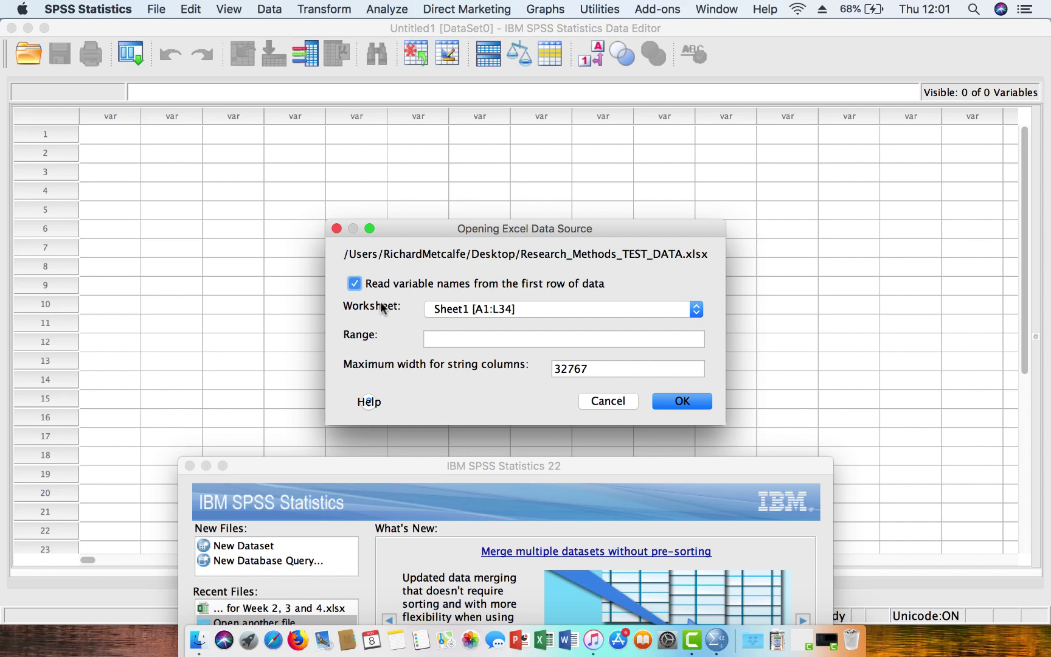
left_click(680, 401)
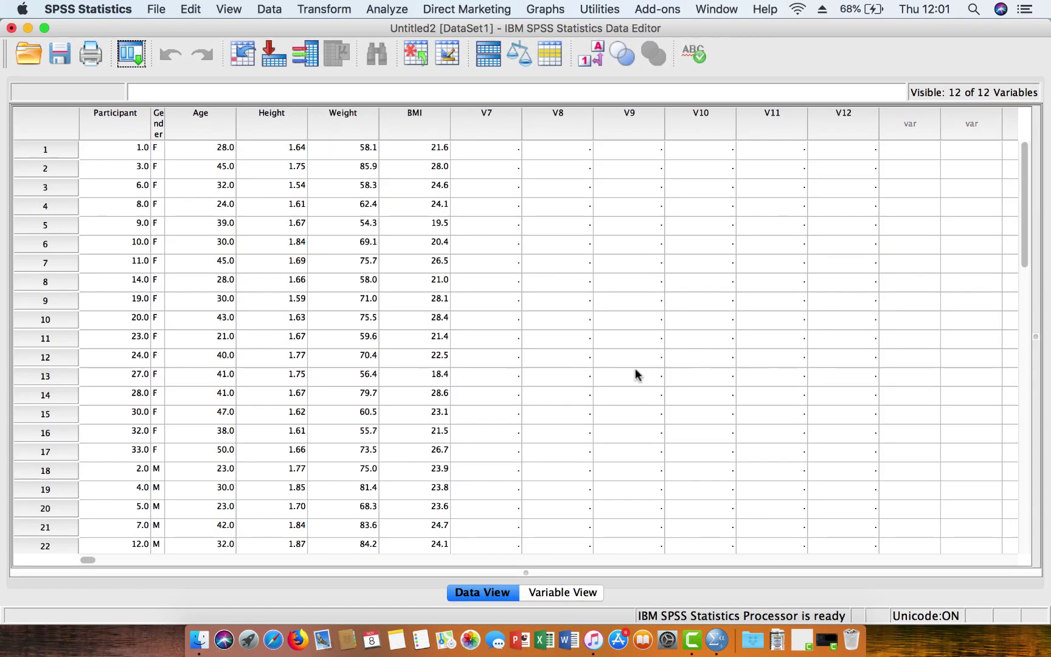
Widen the Gender and Participant columns so their headers fit.
left_click_drag(163, 122, 203, 119)
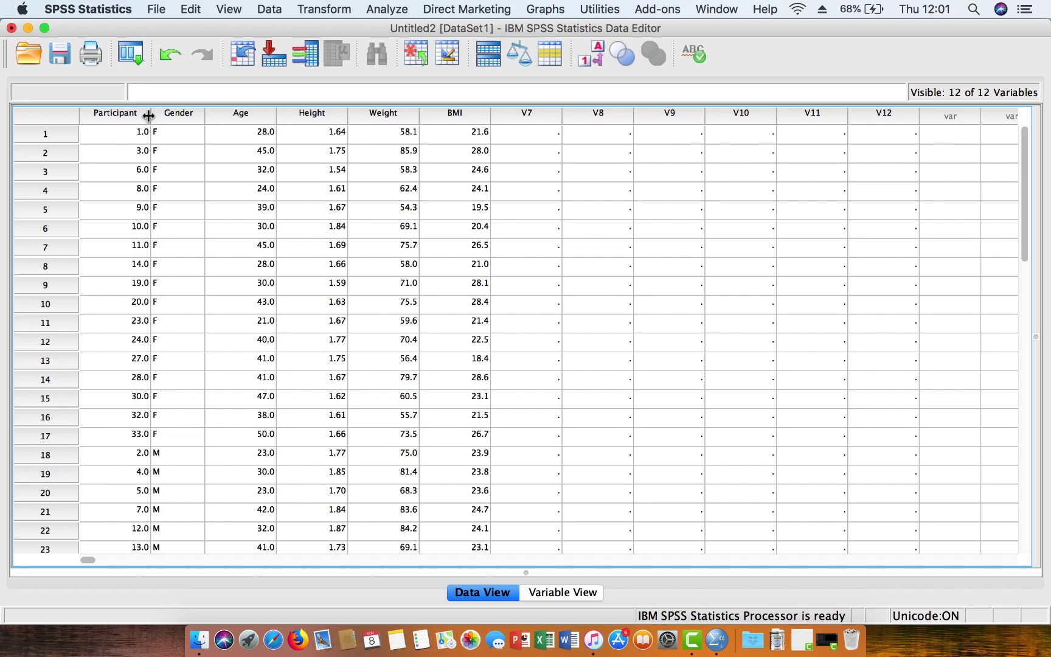
left_click_drag(147, 115, 158, 114)
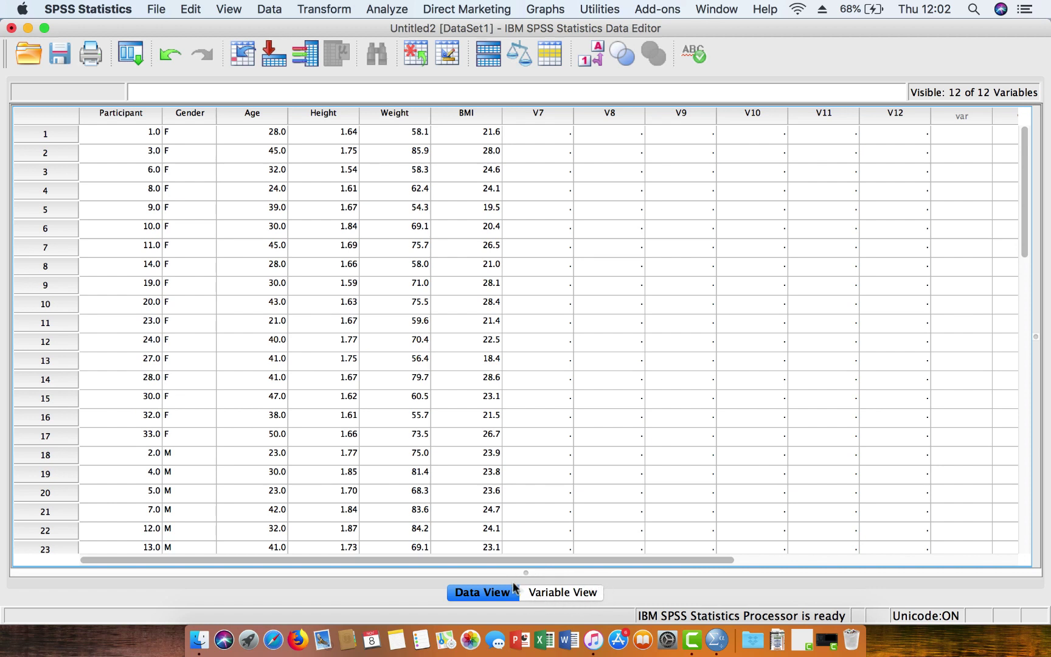
In Variable View, set Age's measurement level to Scale.
left_click(547, 592)
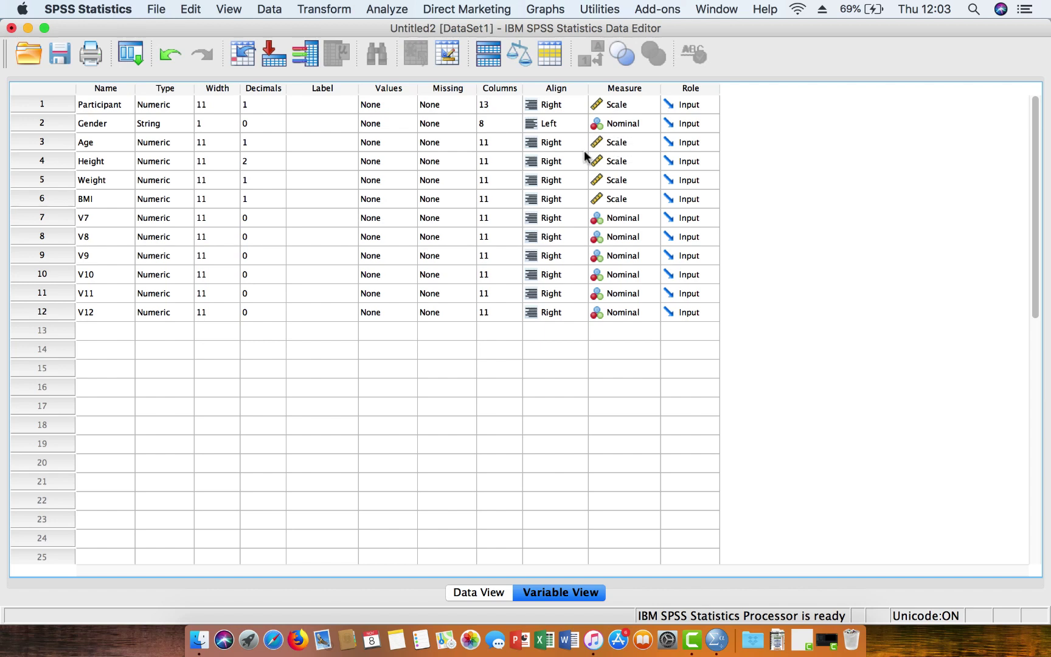
left_click(627, 141)
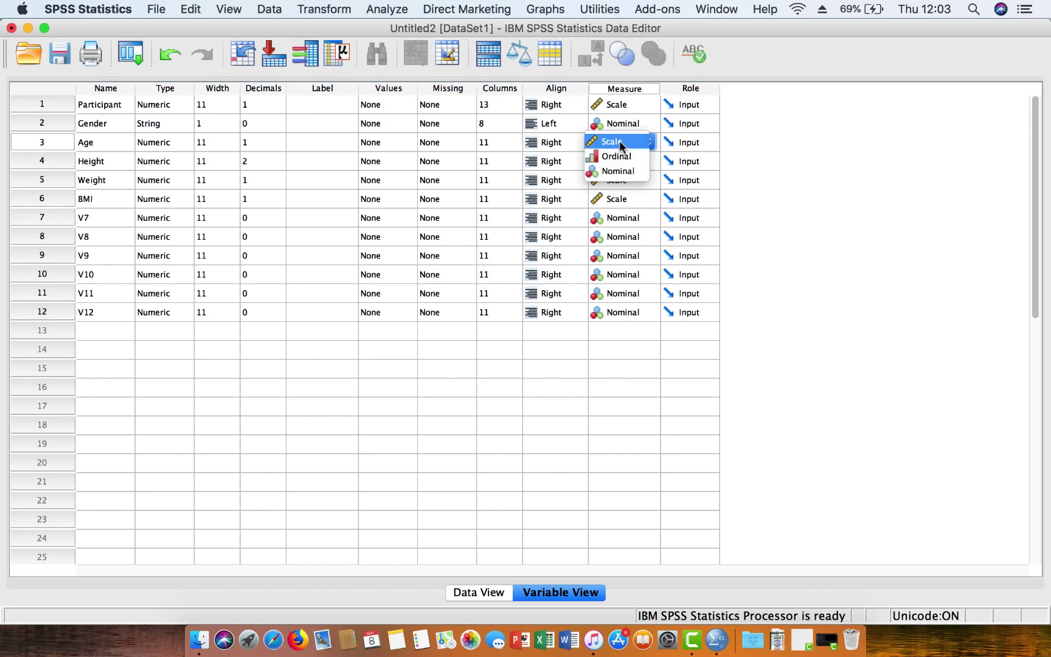
left_click(619, 141)
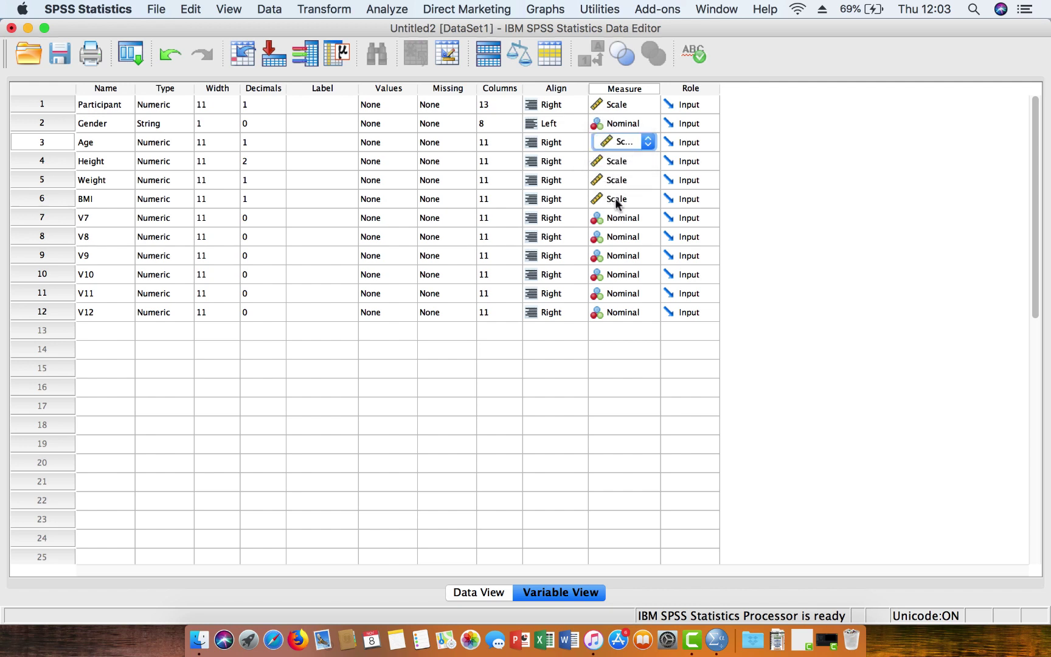
left_click(618, 369)
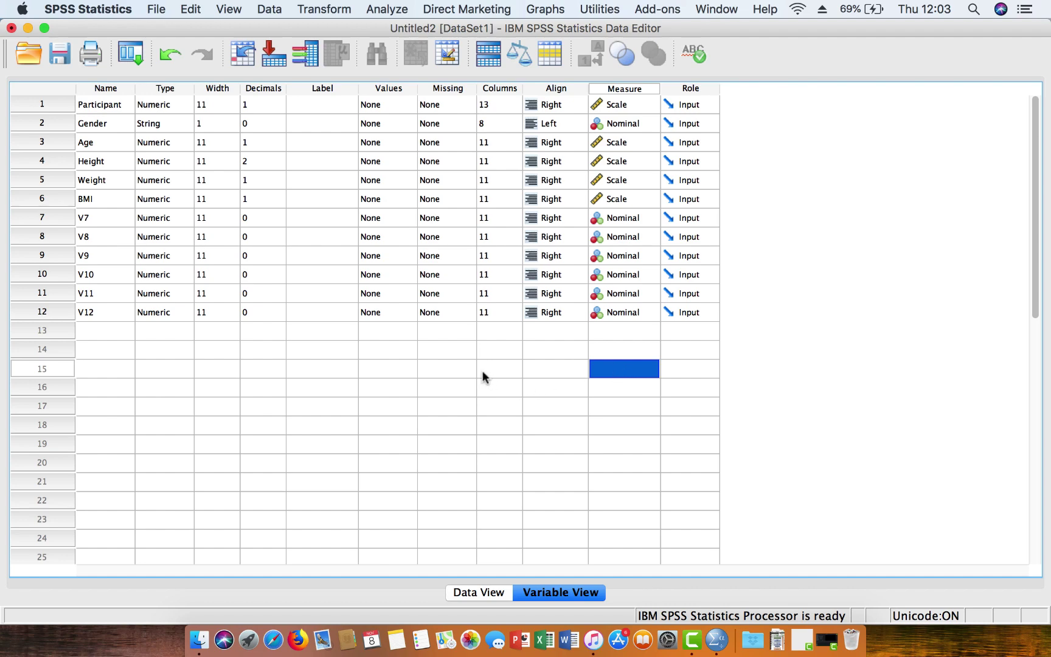
Switch back to Data View to see the imported participant values.
left_click(476, 591)
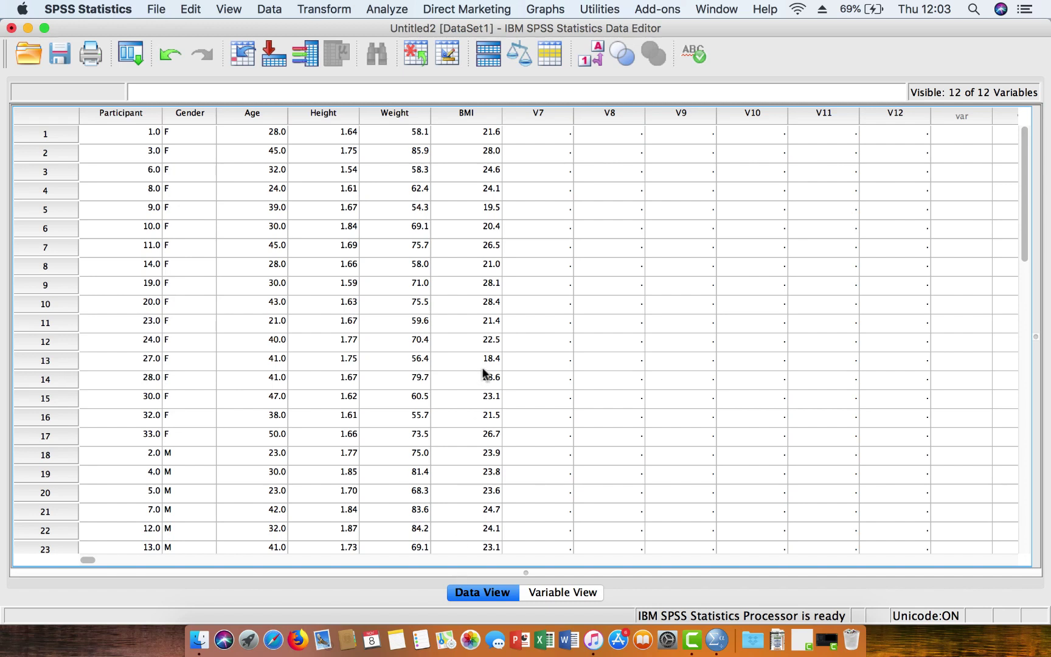